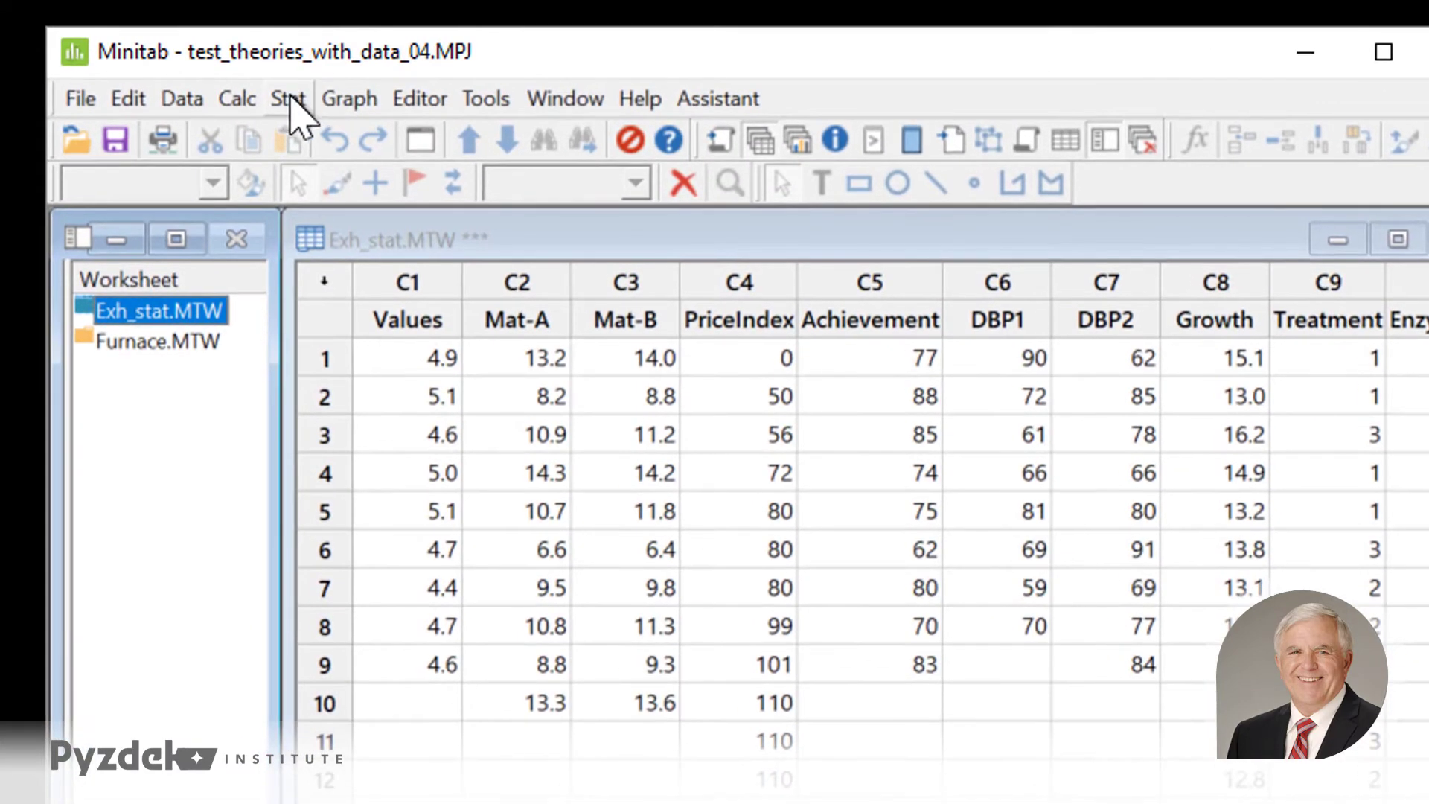
# Step: Set up a Paired t with Mat-A as sample 1, Mat-B as sample 2, and a boxplot of differences
pyautogui.click(289, 99)
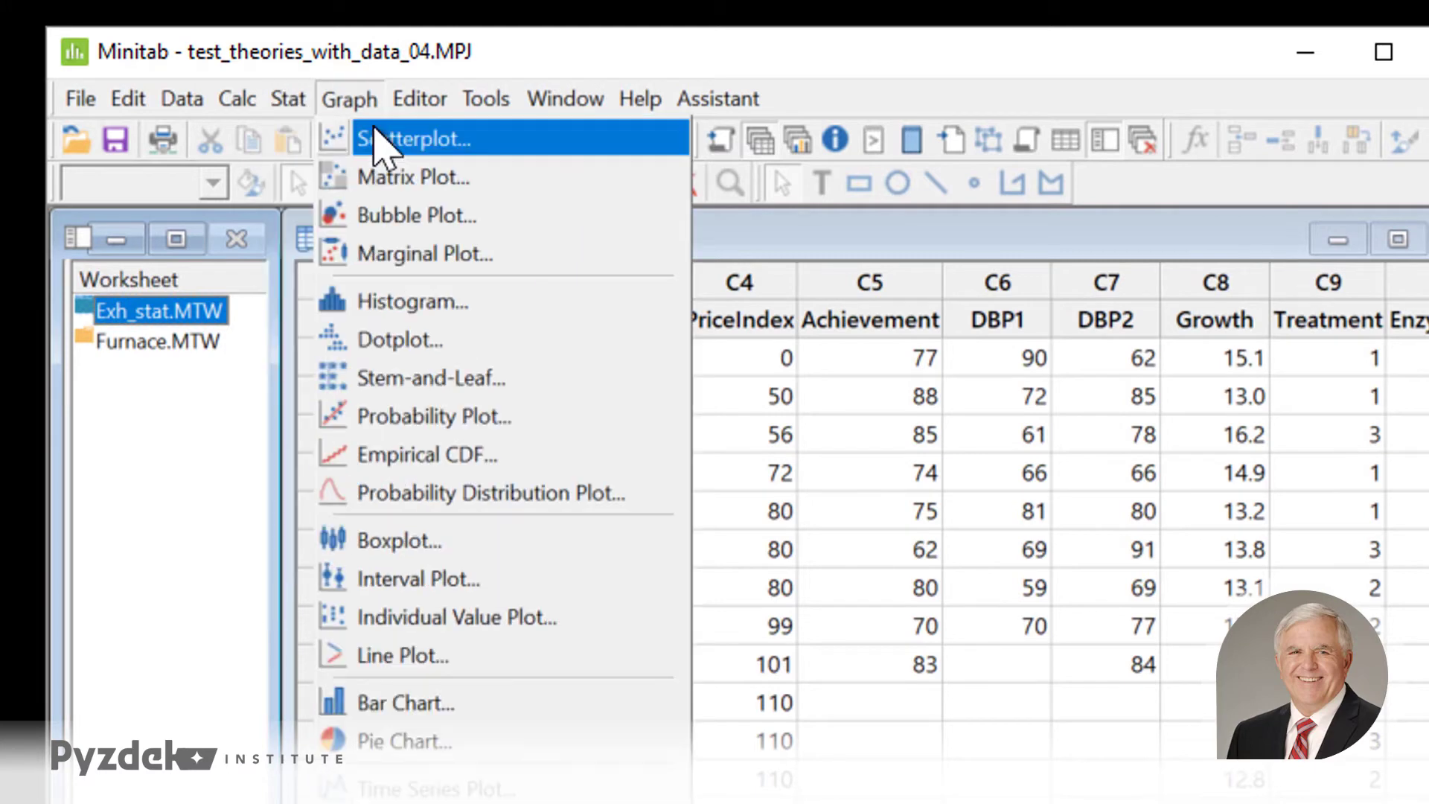
pyautogui.moveTo(371, 138)
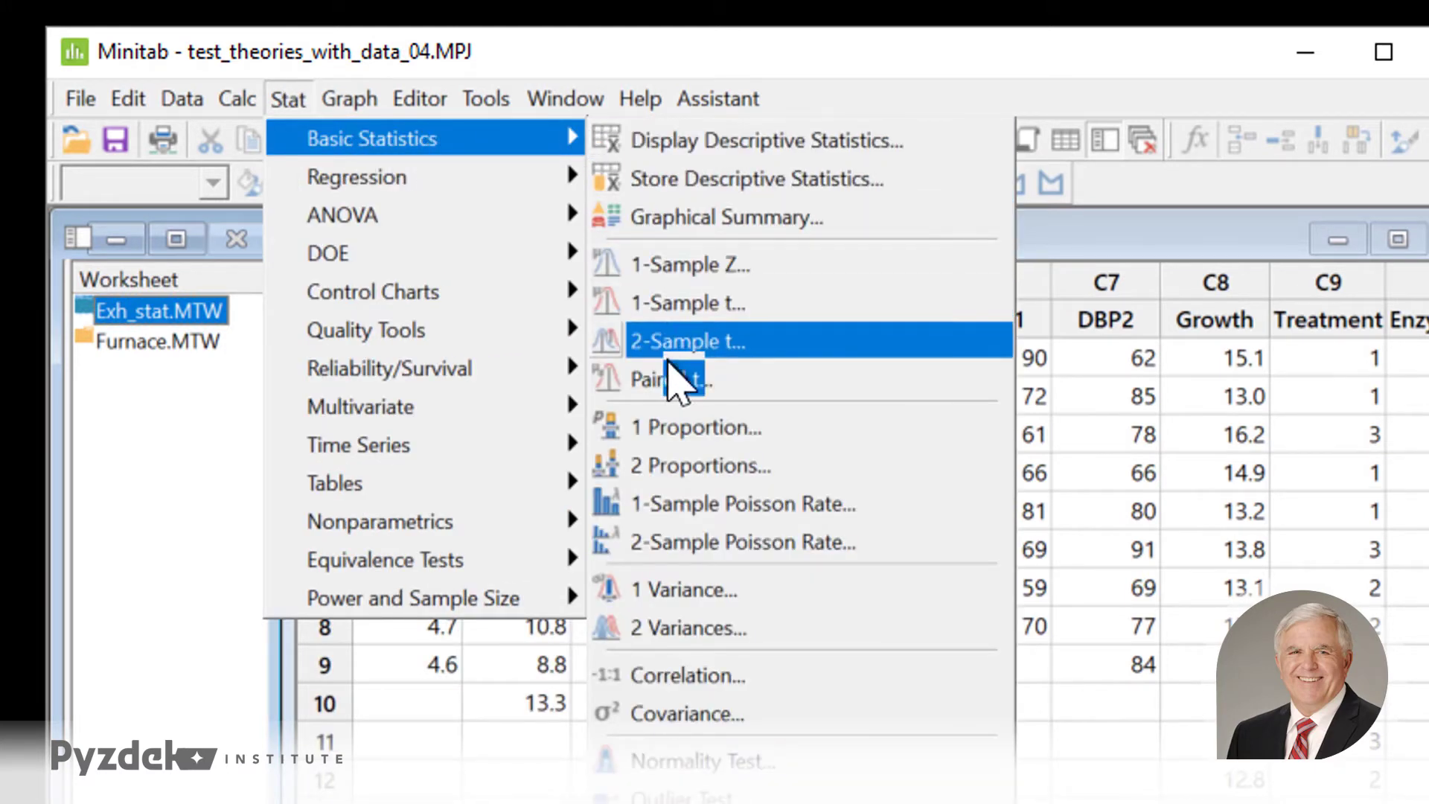
pyautogui.click(742, 379)
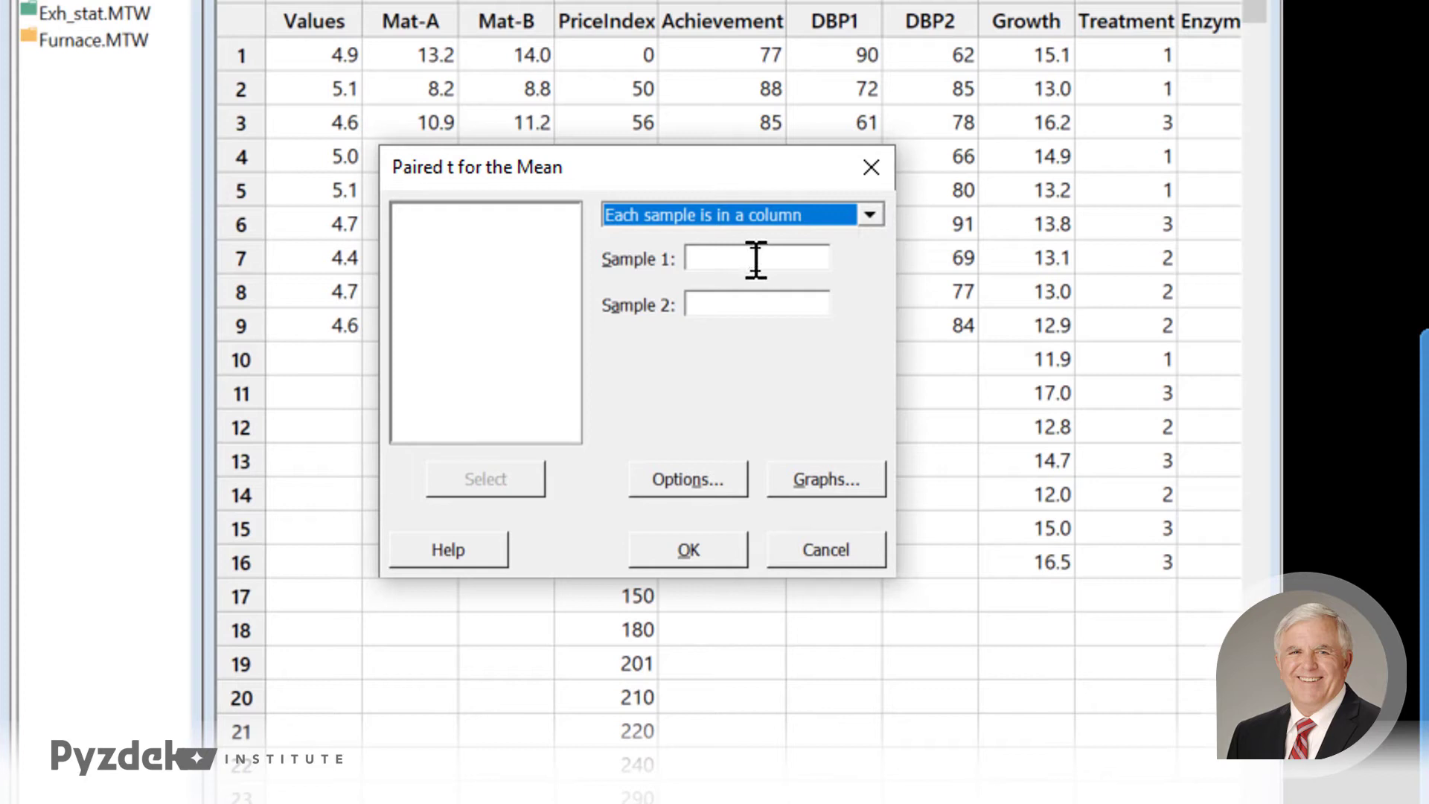
pyautogui.click(755, 259)
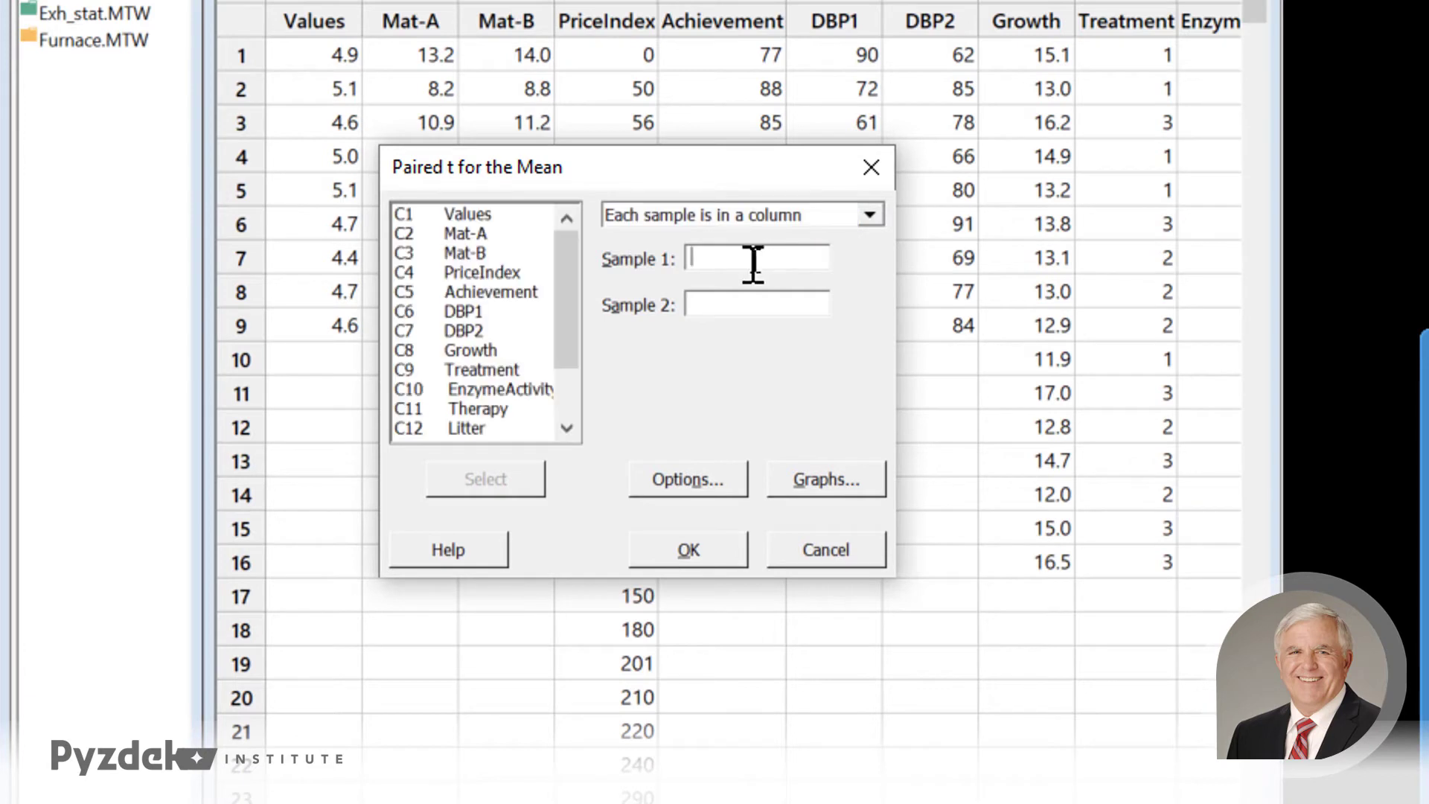
pyautogui.doubleClick(443, 235)
pyautogui.doubleClick(448, 253)
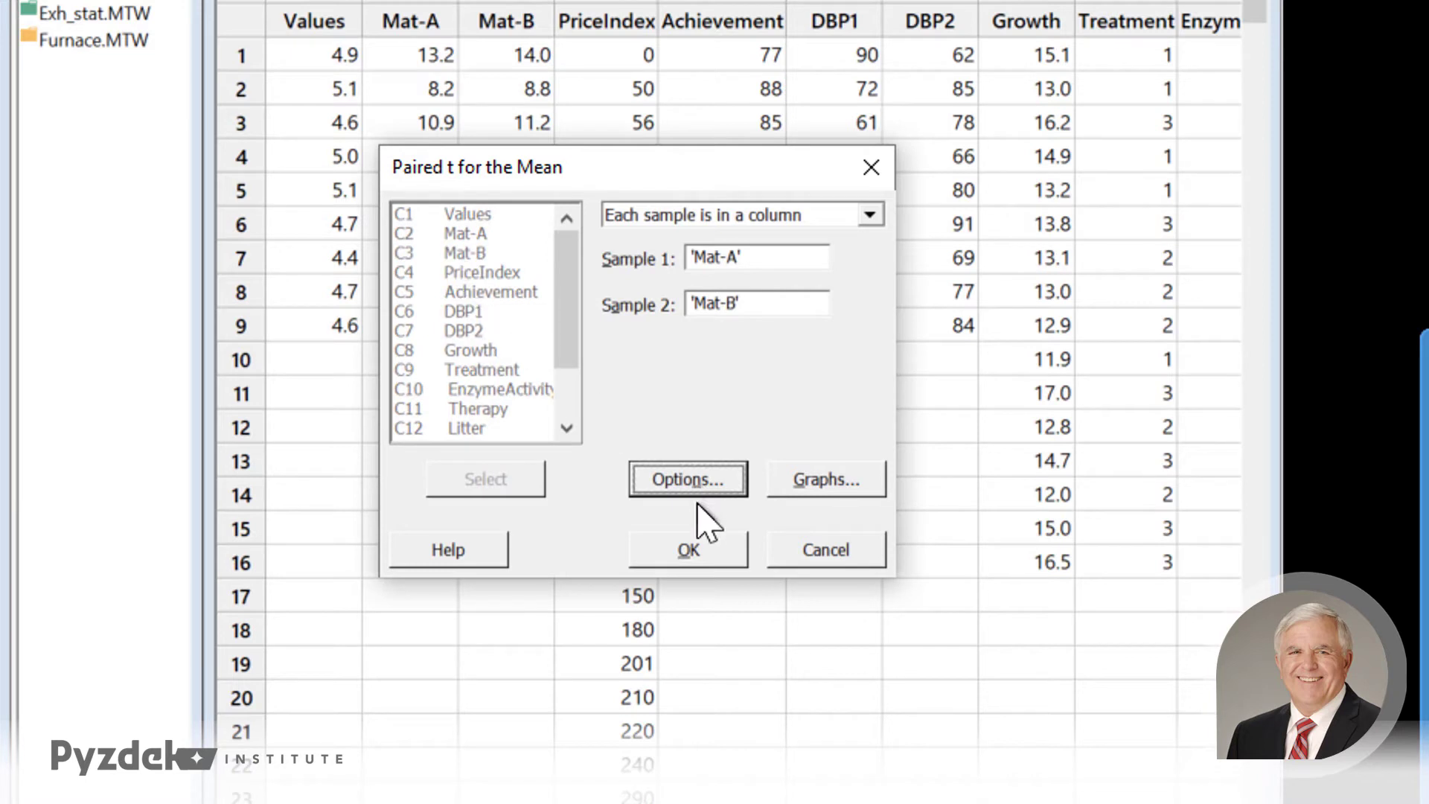
pyautogui.click(828, 477)
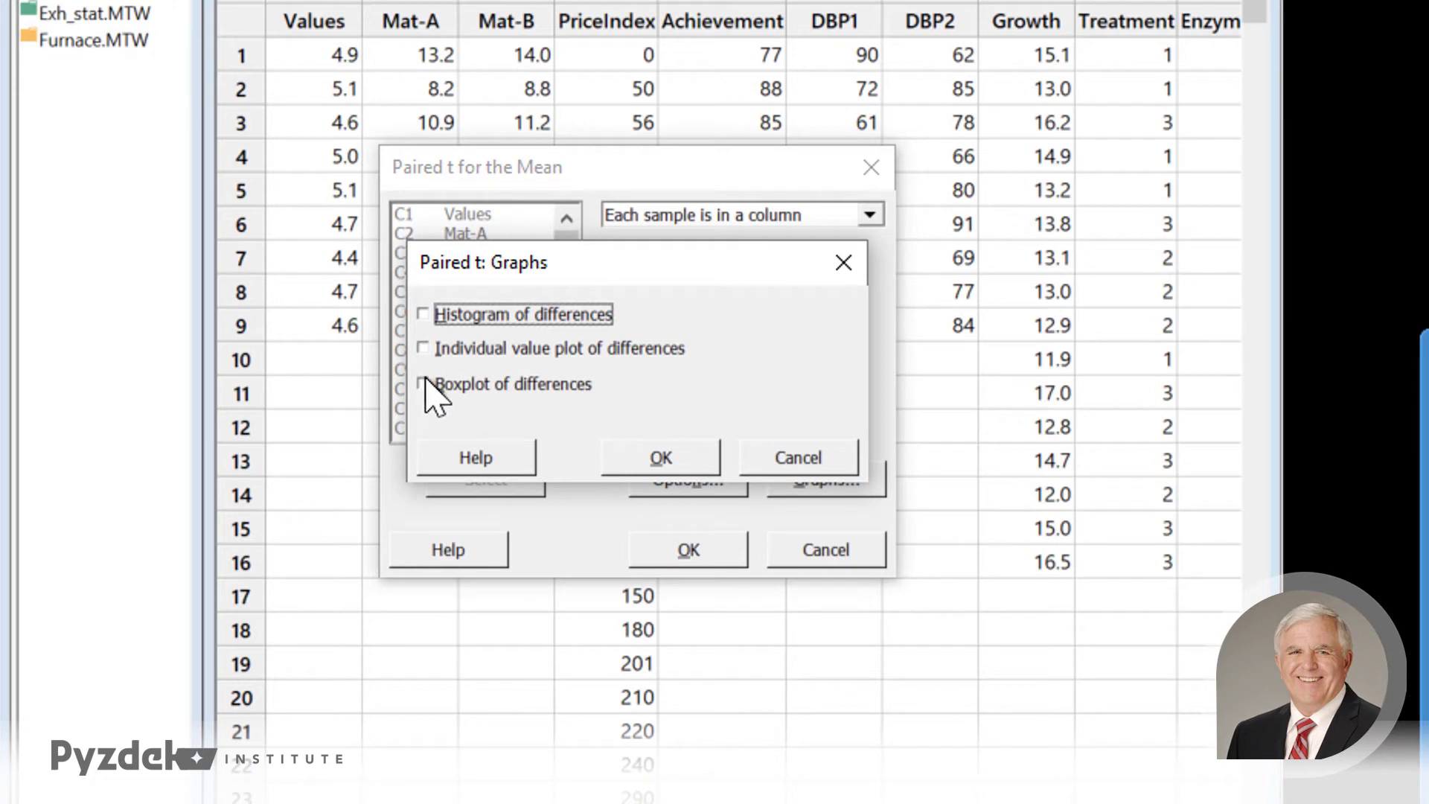
pyautogui.click(425, 381)
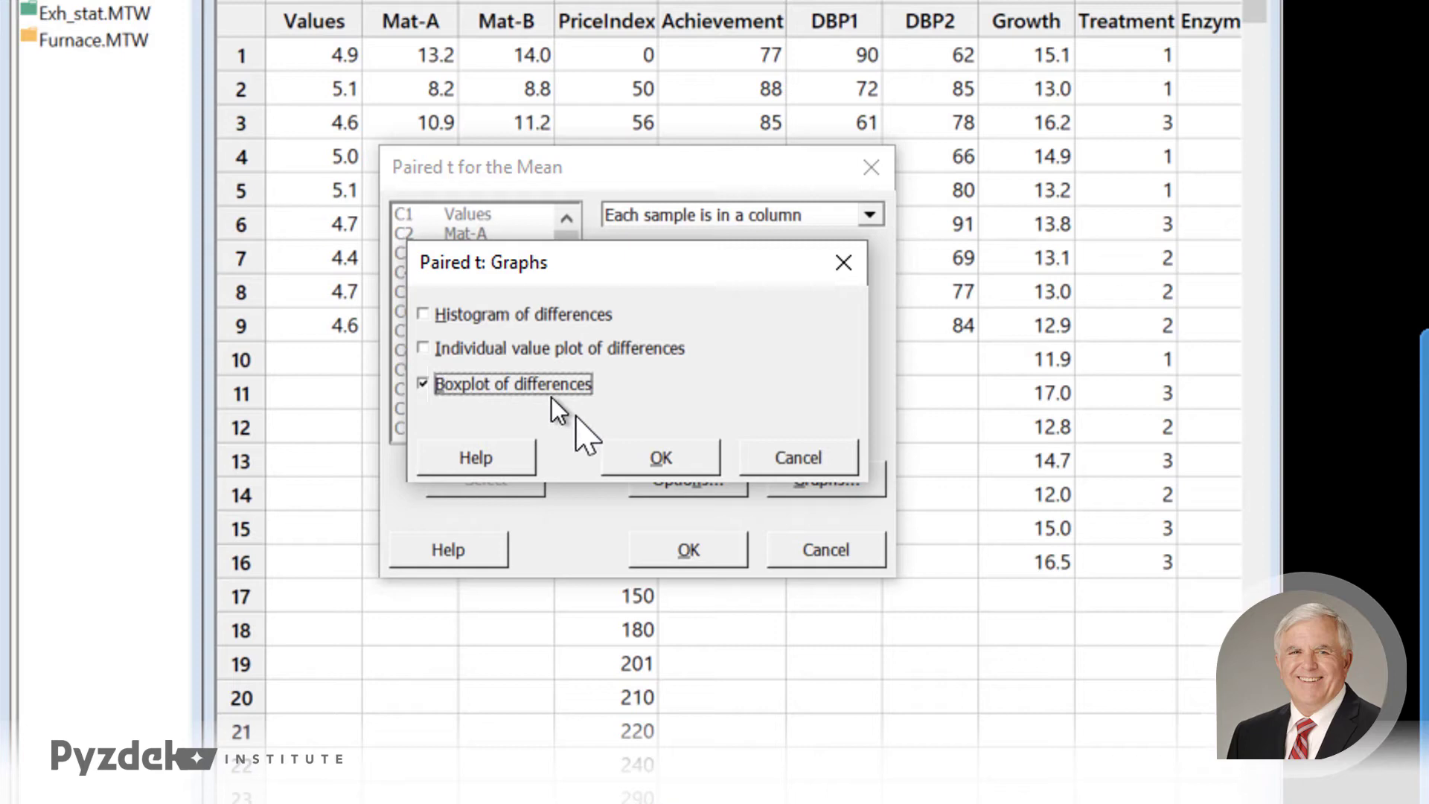
pyautogui.click(659, 462)
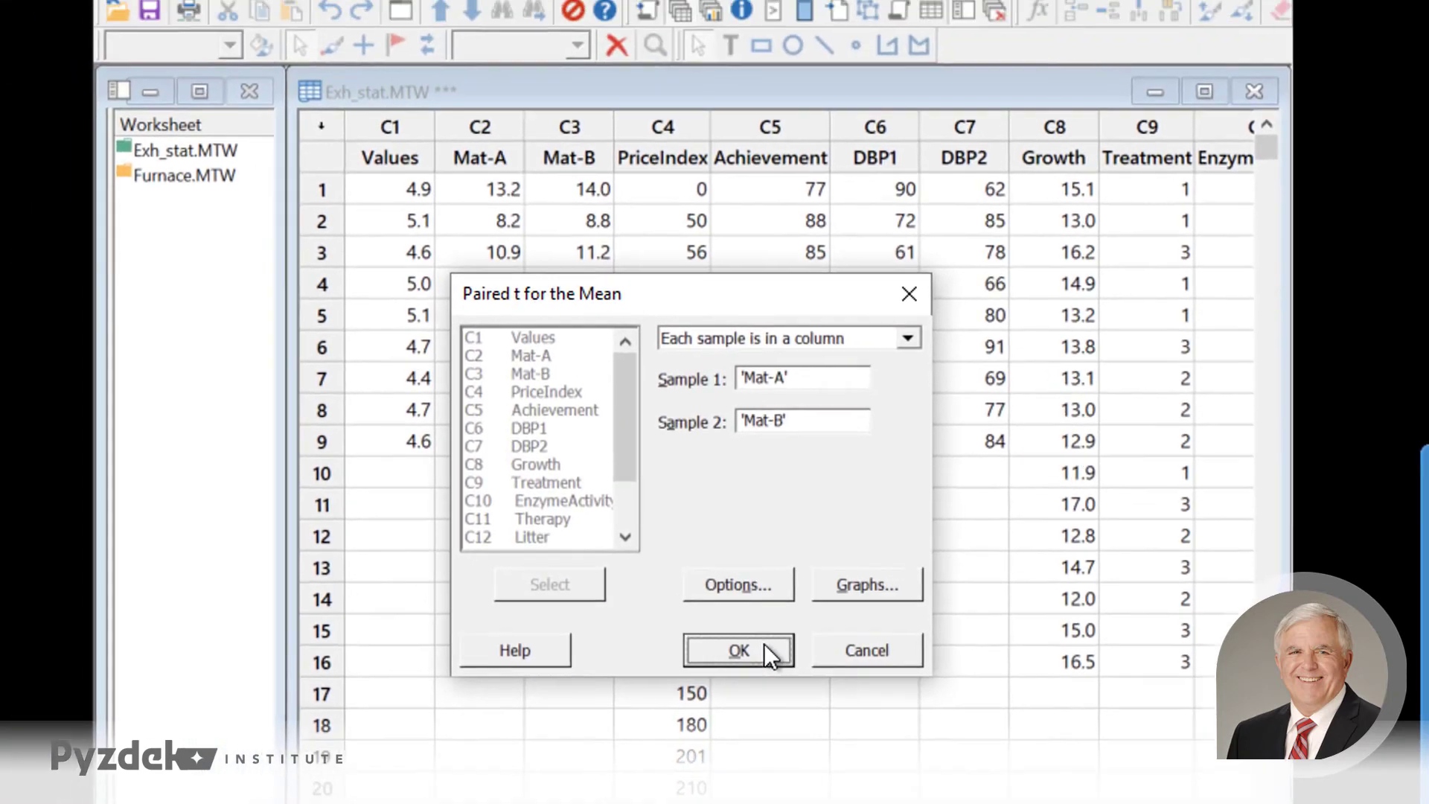
# Step: Run the paired t-test, giving mean difference −0.410 with 95% CI (−0.687, −0.133)
pyautogui.click(728, 547)
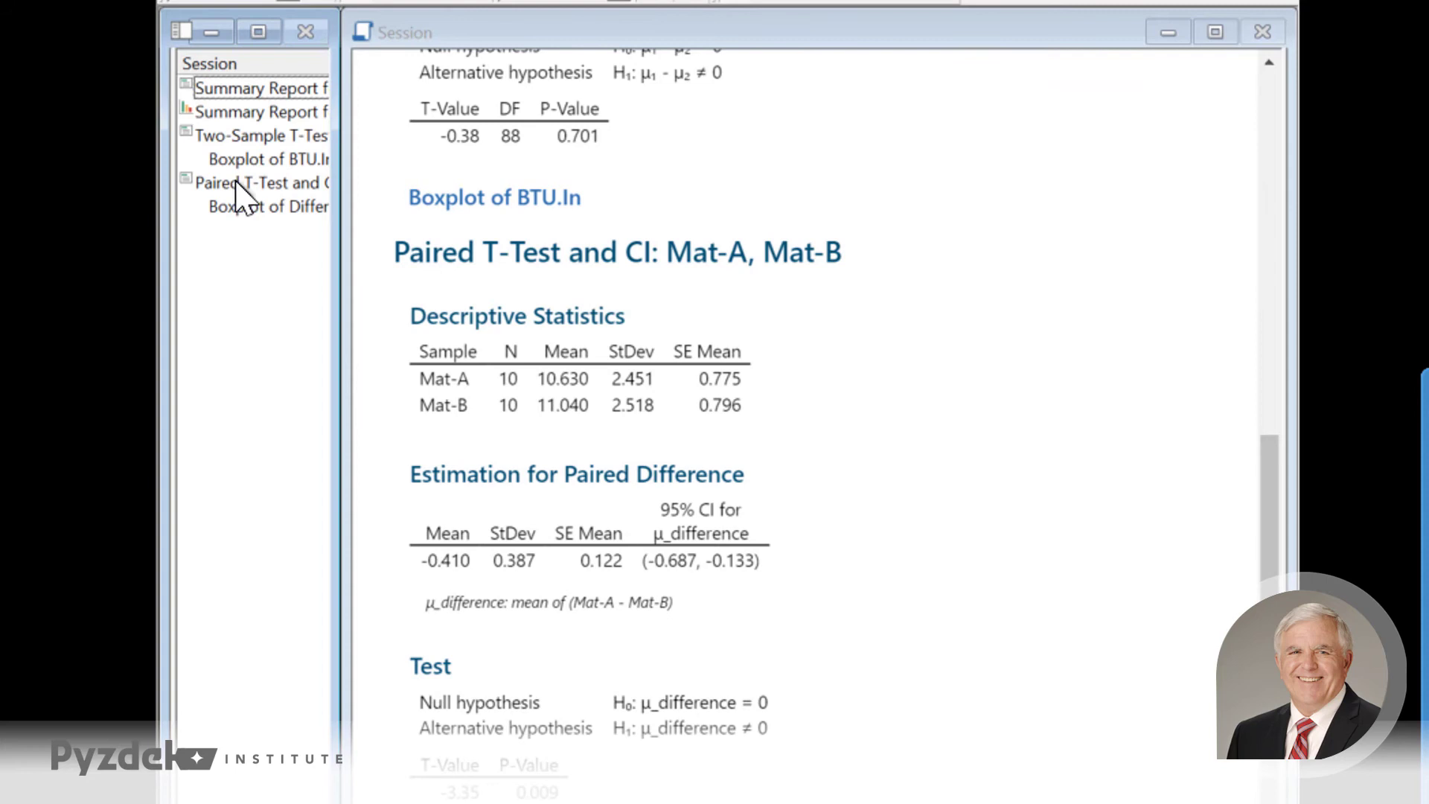
pyautogui.click(239, 183)
pyautogui.click(240, 184)
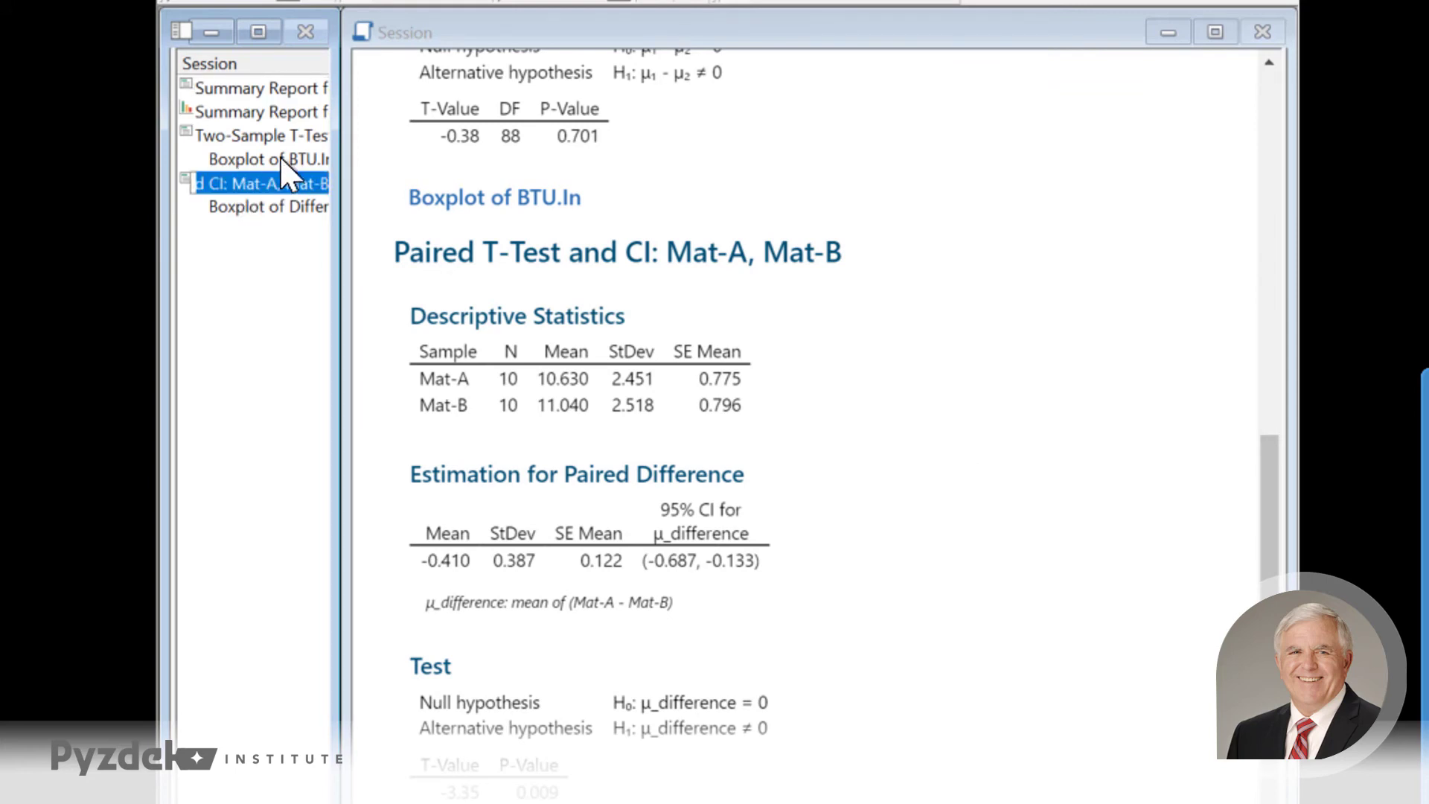
pyautogui.hotkey('ctrl', 'shift', 'Left')
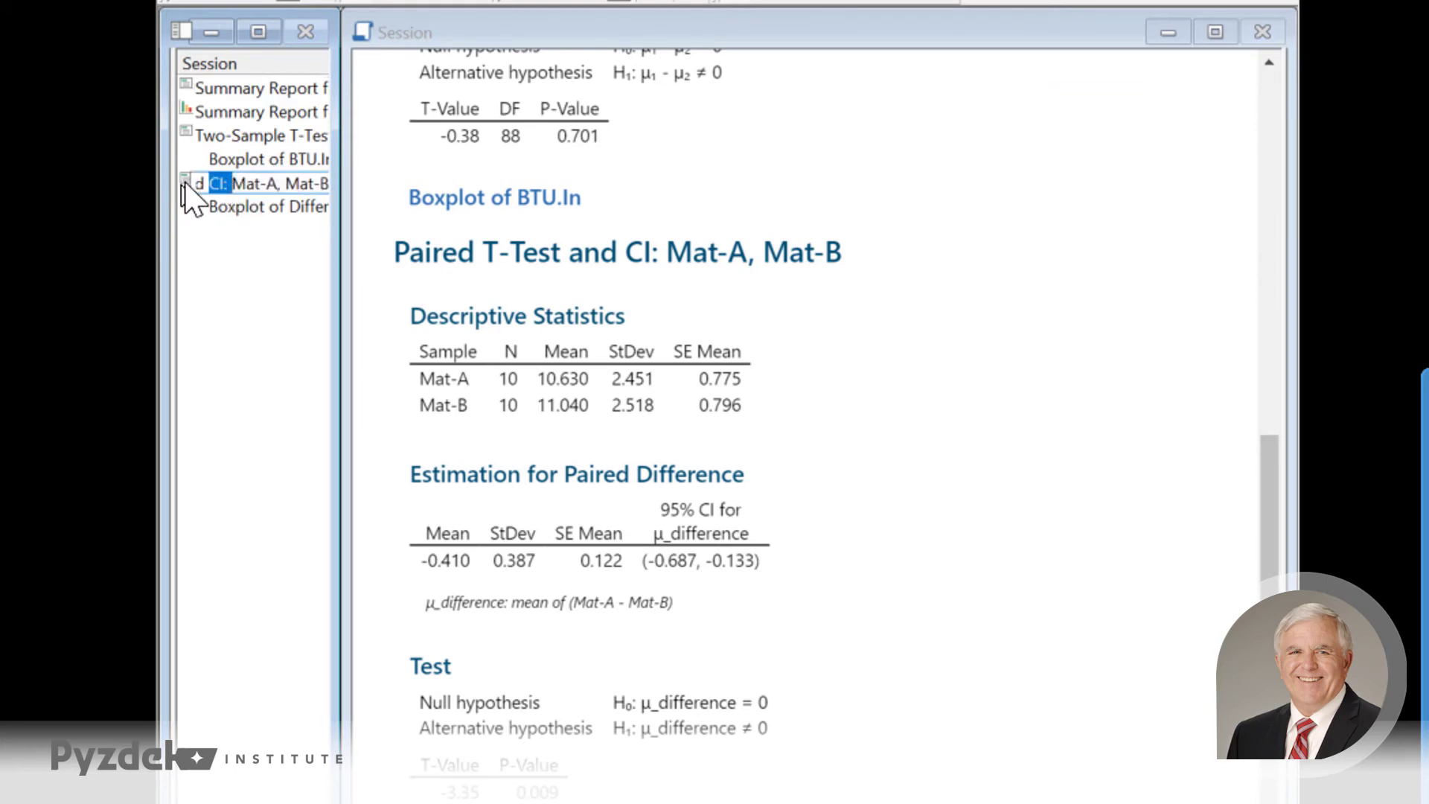
pyautogui.press('Escape')
pyautogui.scroll(-1, 875, 457)
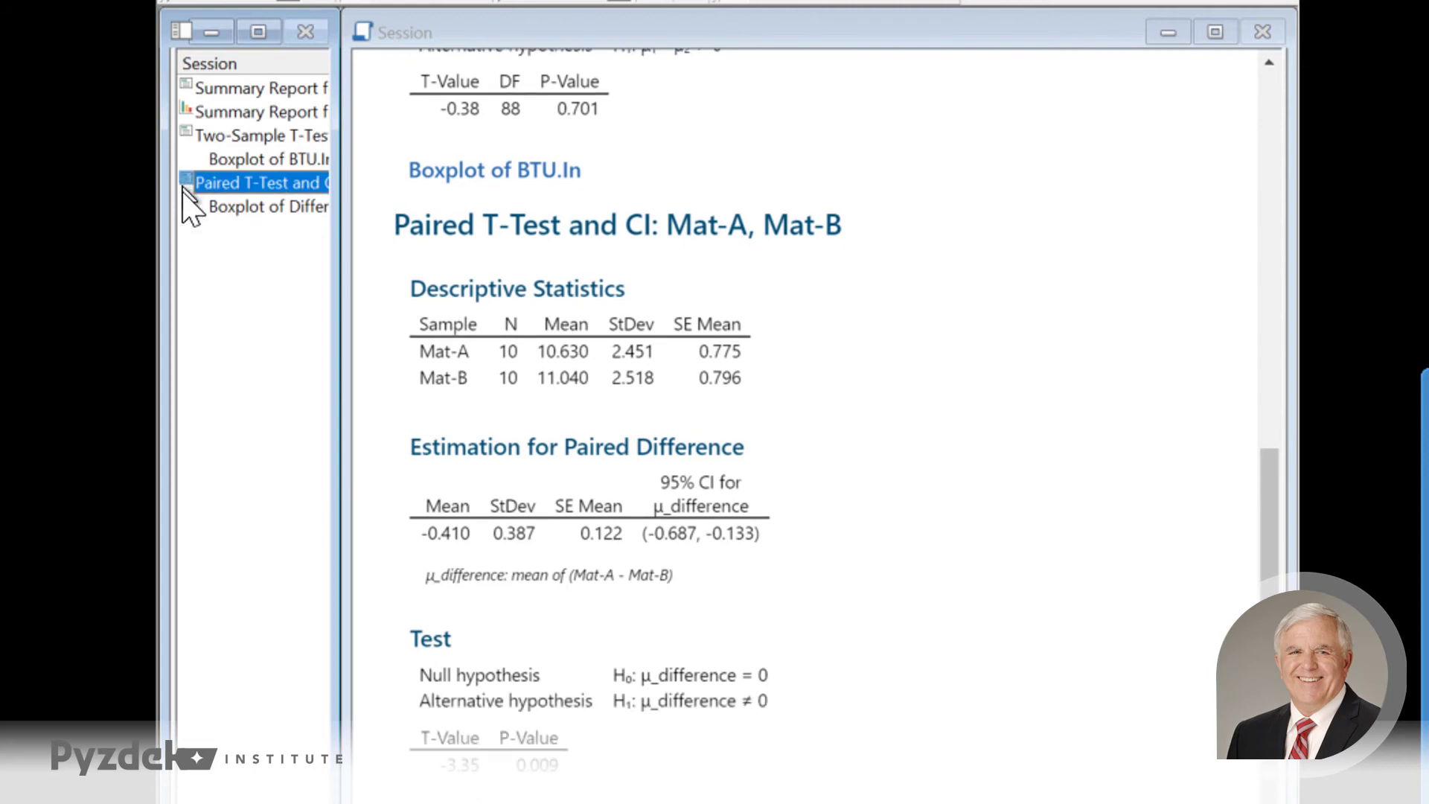